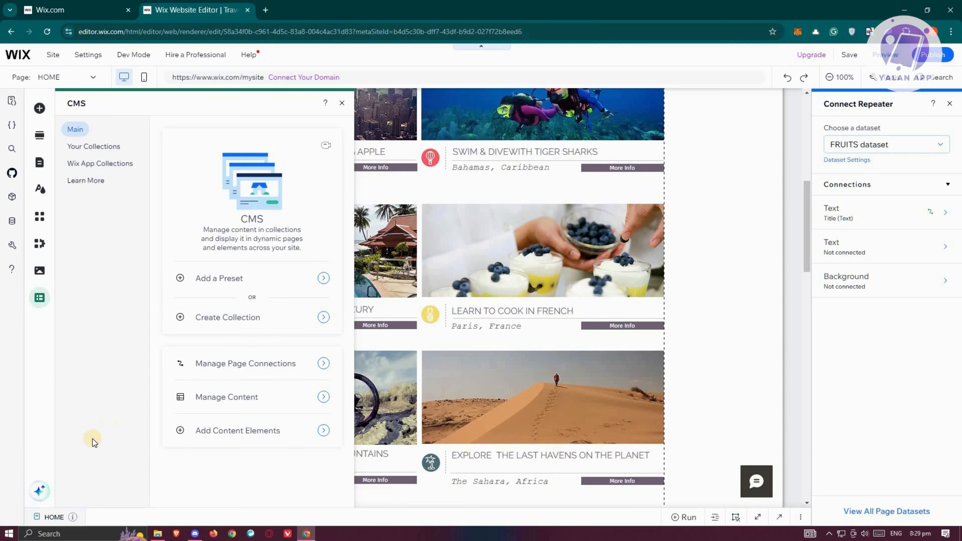
click(269, 319)
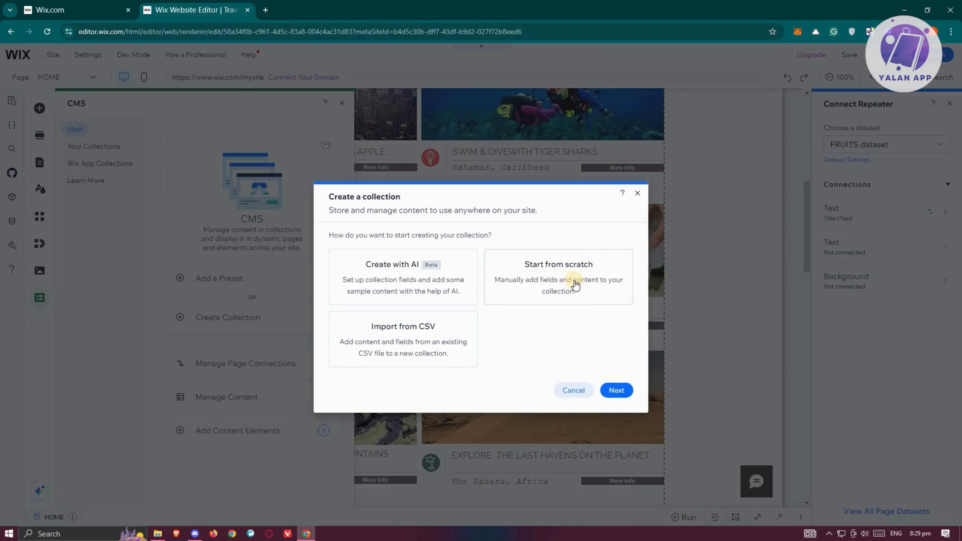
click(616, 390)
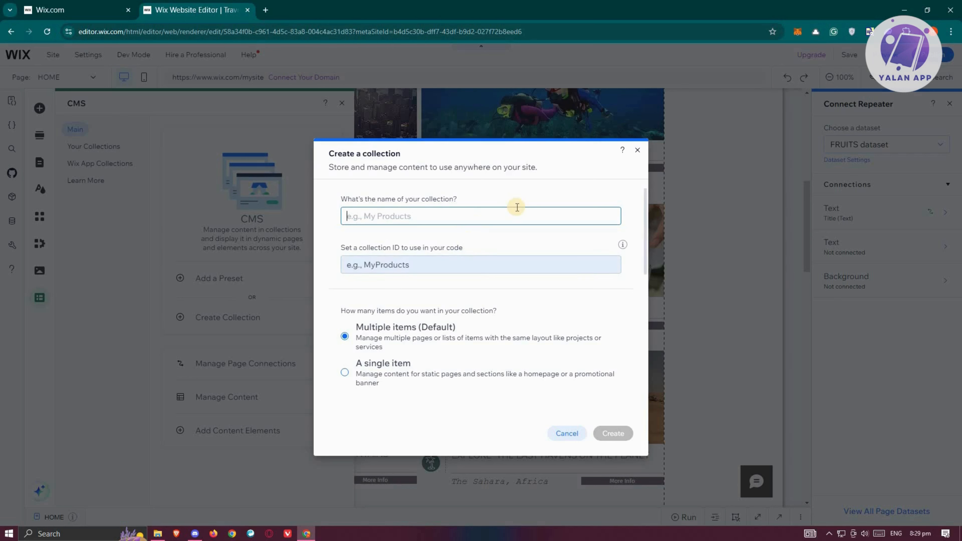
click(642, 151)
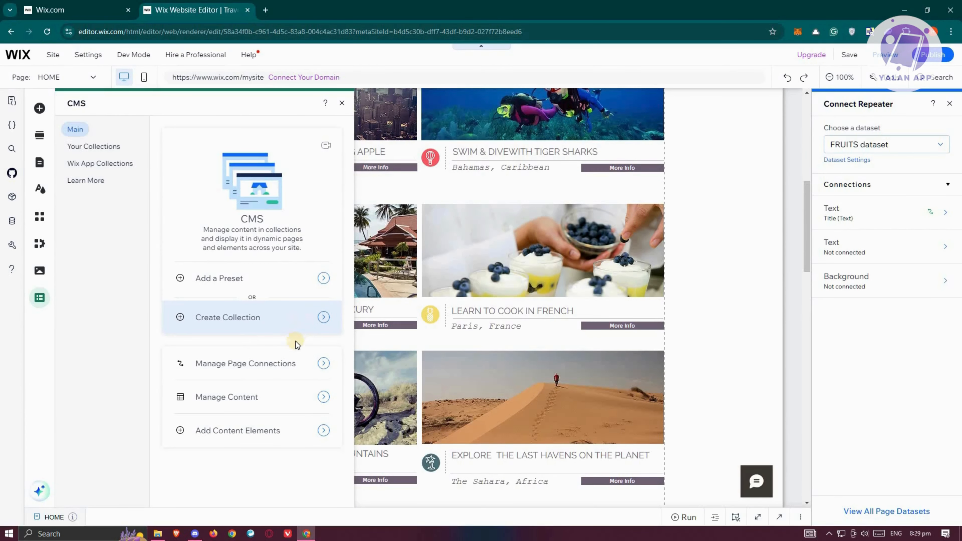
Open the FRUITS collection from the site's own collections in the CMS.
click(291, 406)
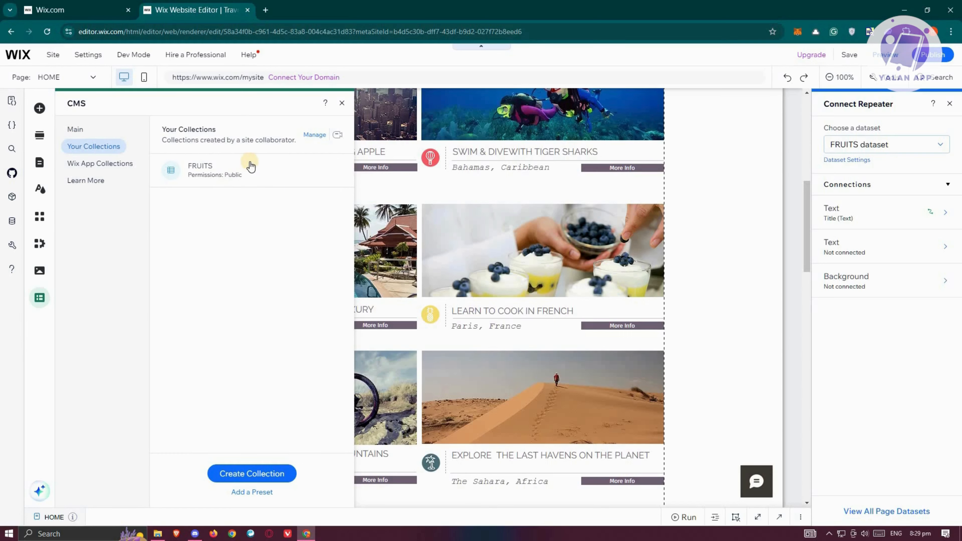
mouse_move(226, 178)
click(315, 182)
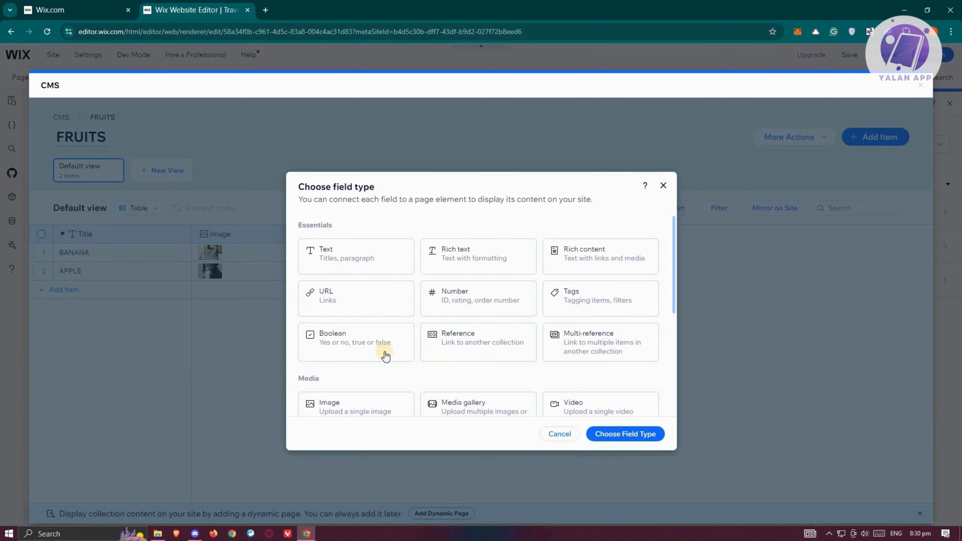
Examine the essential, media, and time and location field types available for a new field in the FRUITS collection.
scroll(385, 356, down, 3)
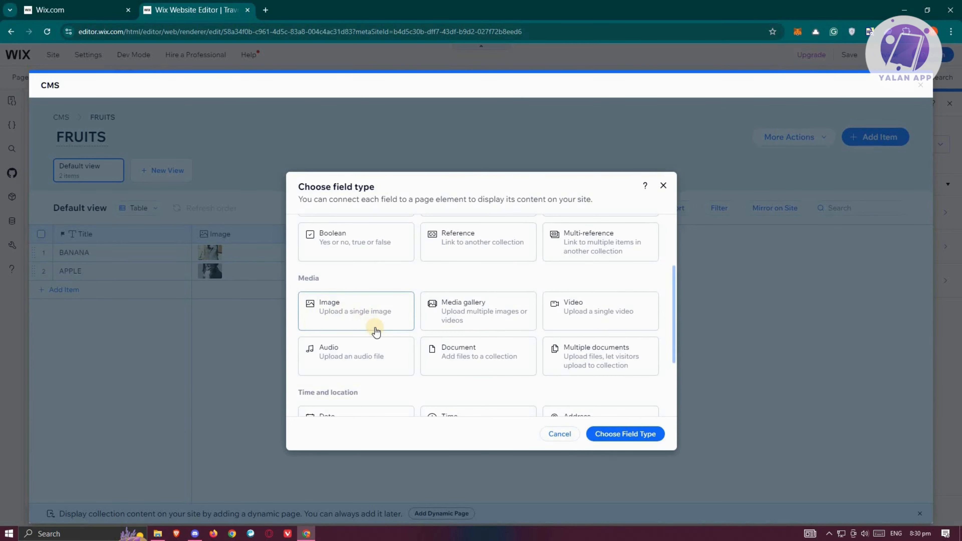
scroll(375, 330, up, 3)
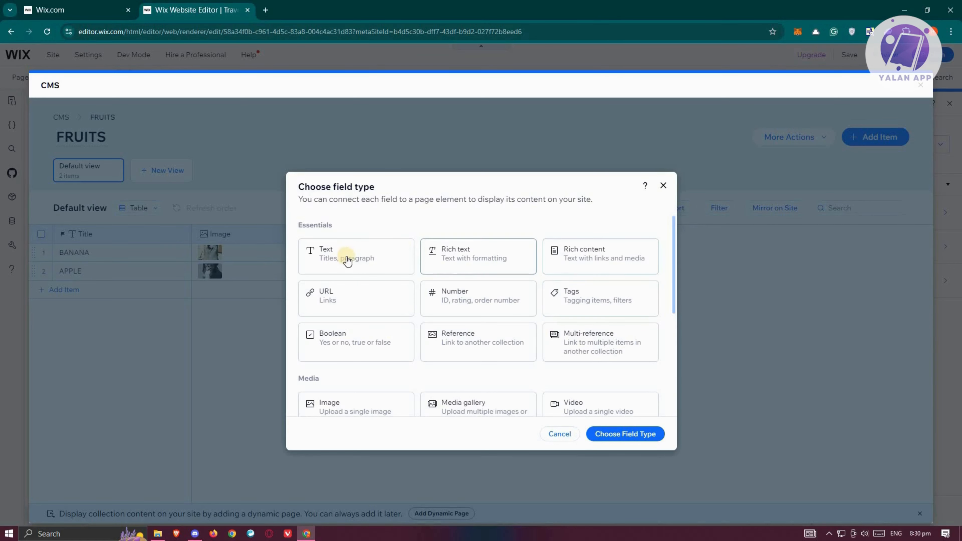
click(477, 252)
click(636, 273)
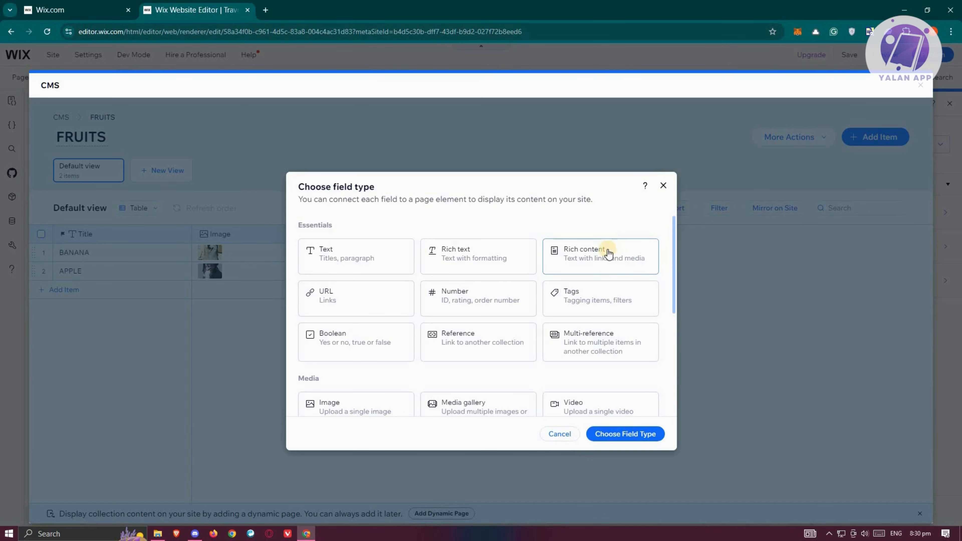
scroll(617, 269, down, 3)
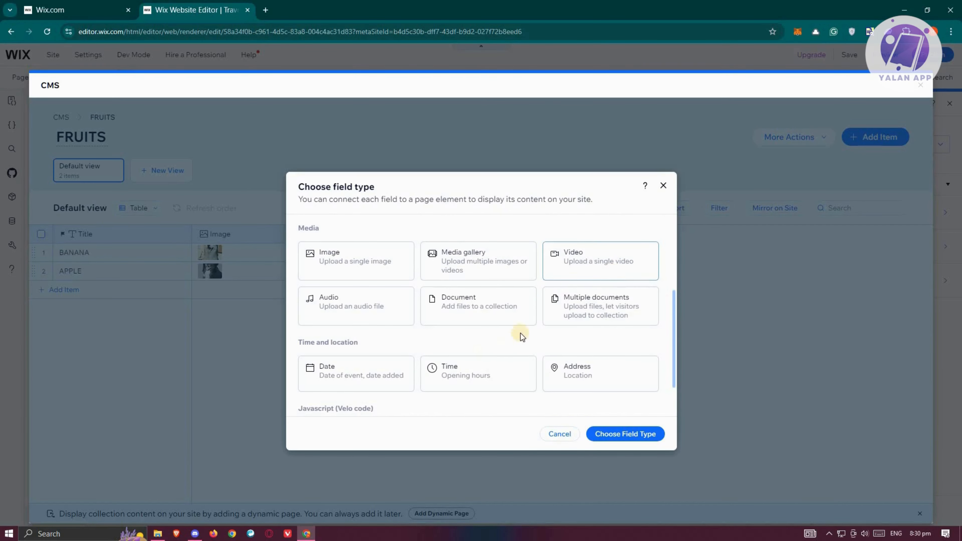
click(514, 278)
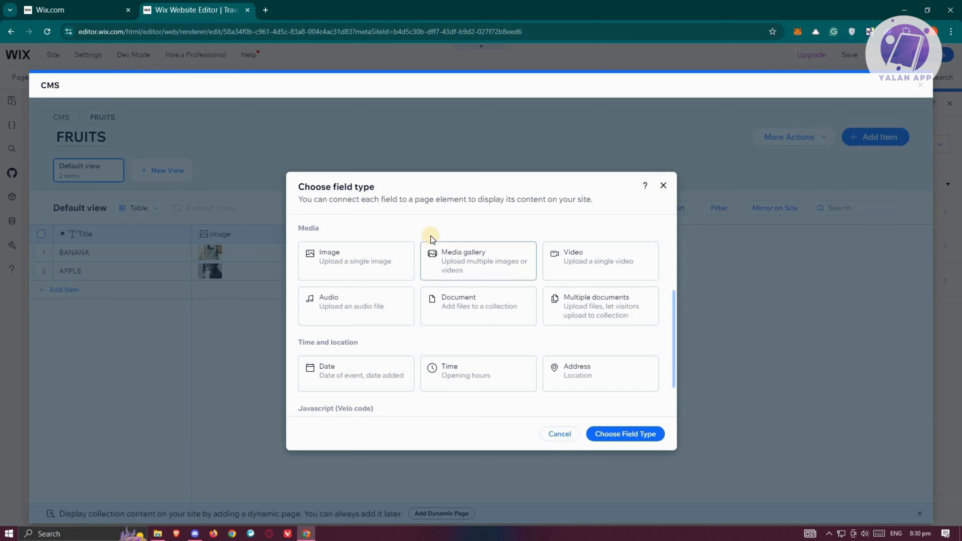
scroll(562, 386, up, 5)
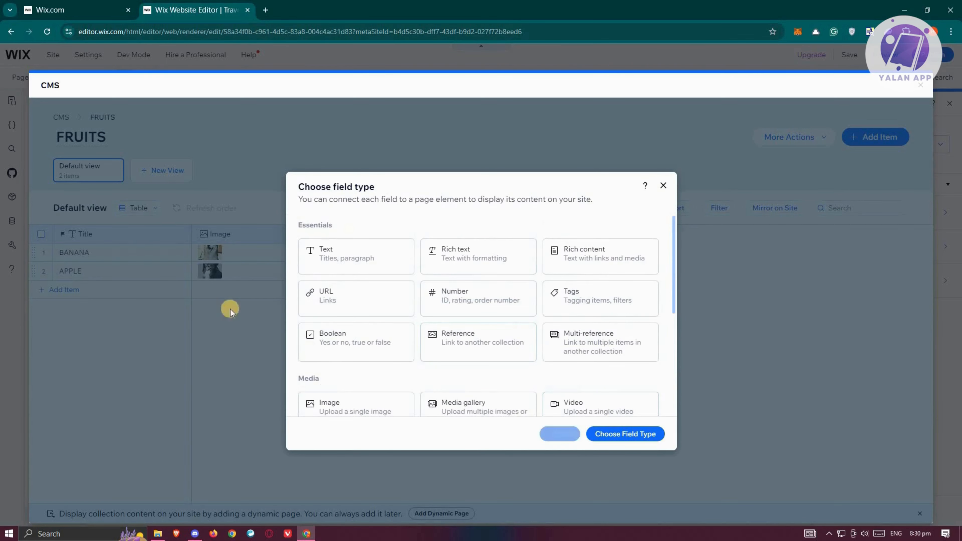
Review the image and description values of the BANANA and APPLE items, and close the FRUITS collection.
click(233, 247)
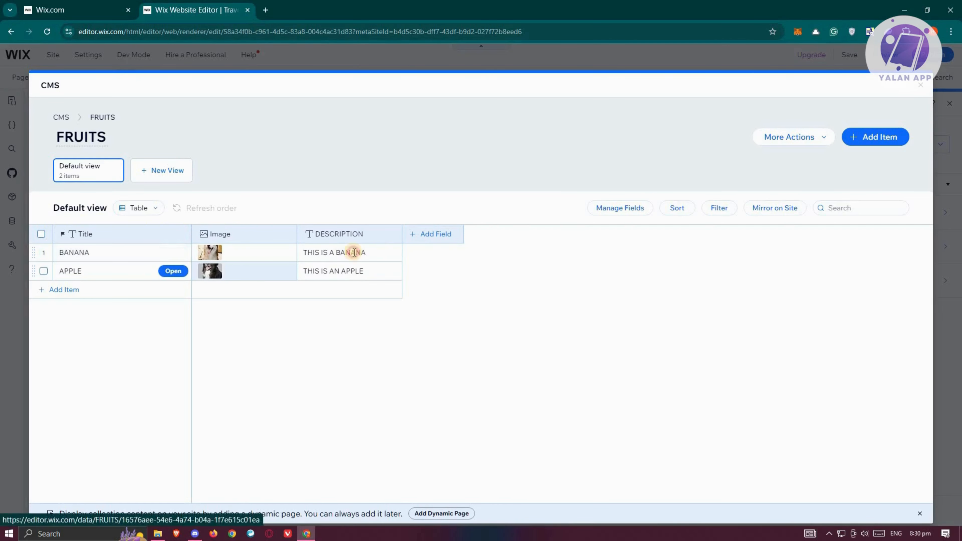
click(376, 252)
click(296, 257)
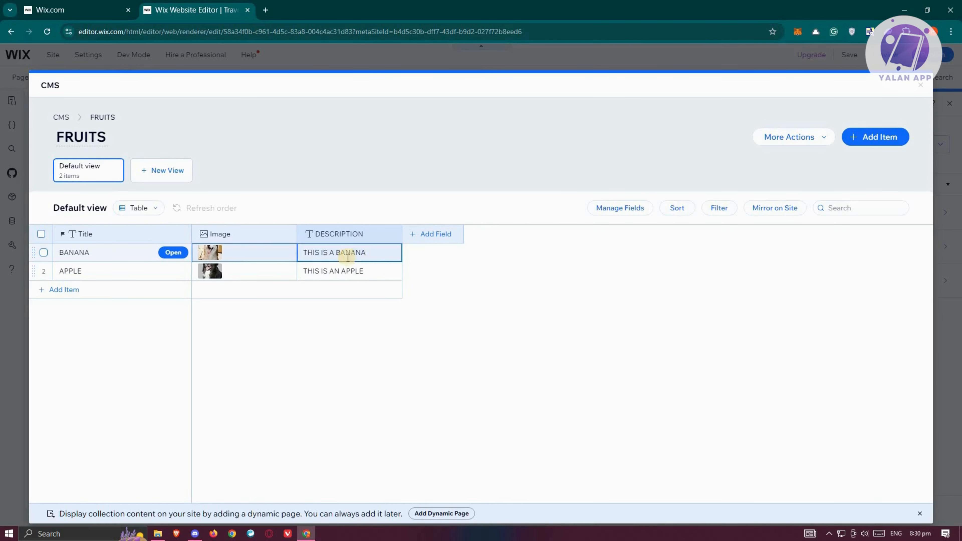
click(370, 270)
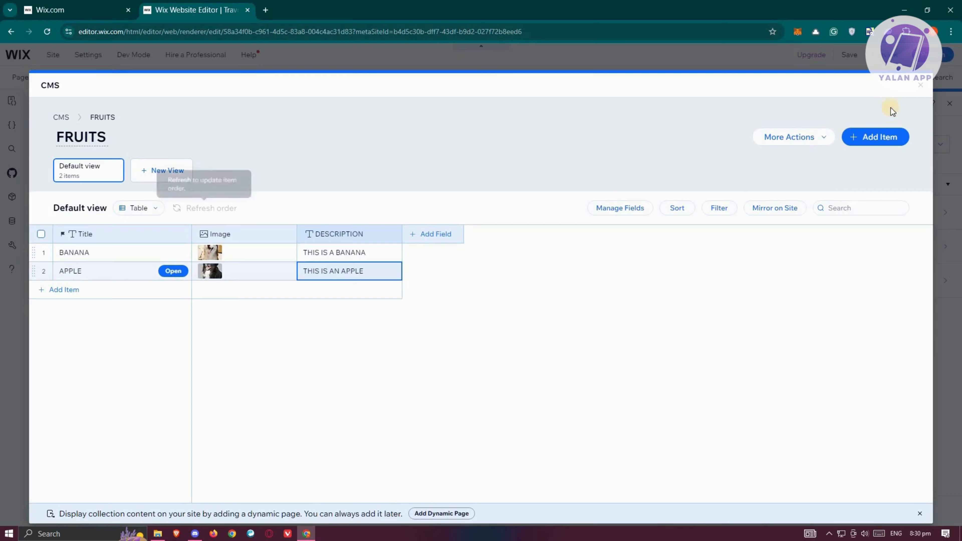
click(923, 91)
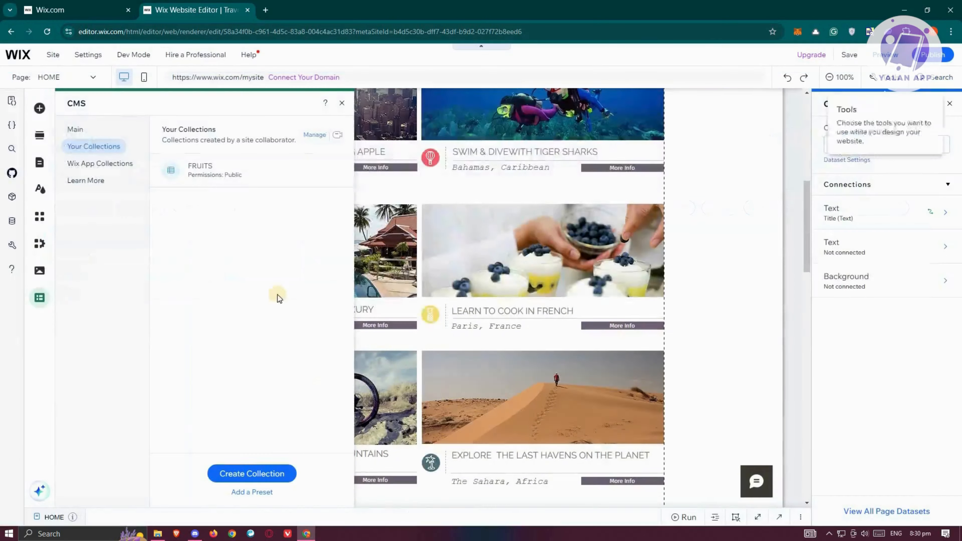
Add the preset repeater with four round portraits, names and job titles to the empty section of the HOME page.
click(569, 375)
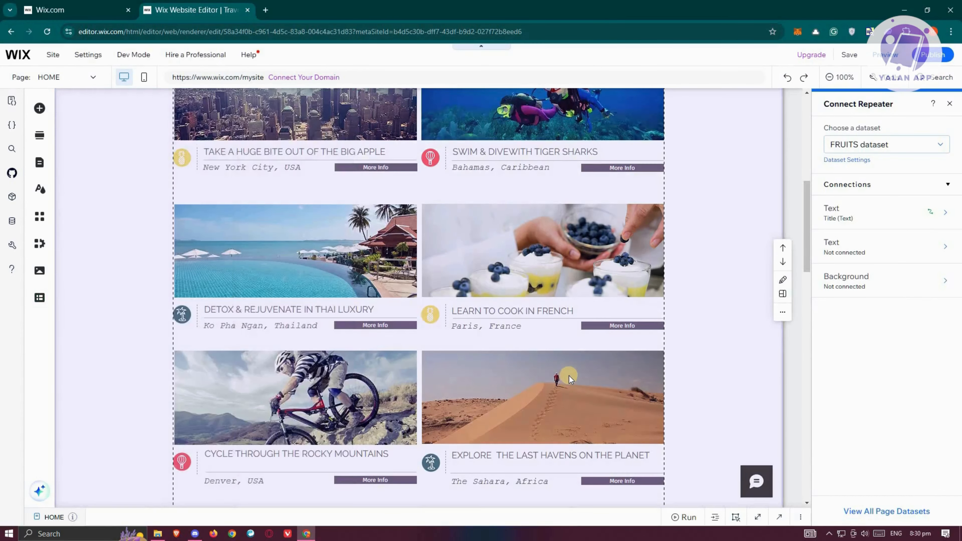
scroll(570, 375, up, 8)
scroll(571, 375, down, 10)
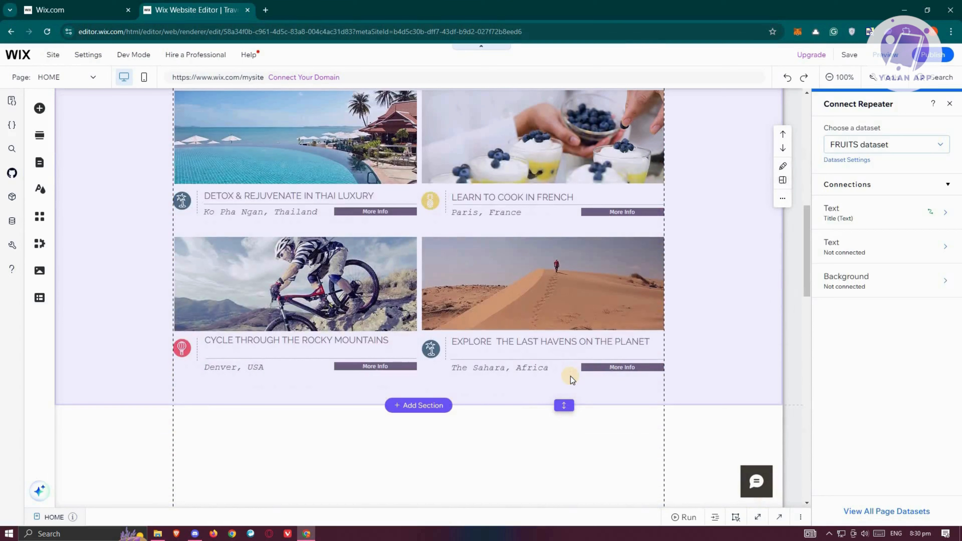
scroll(558, 377, down, 8)
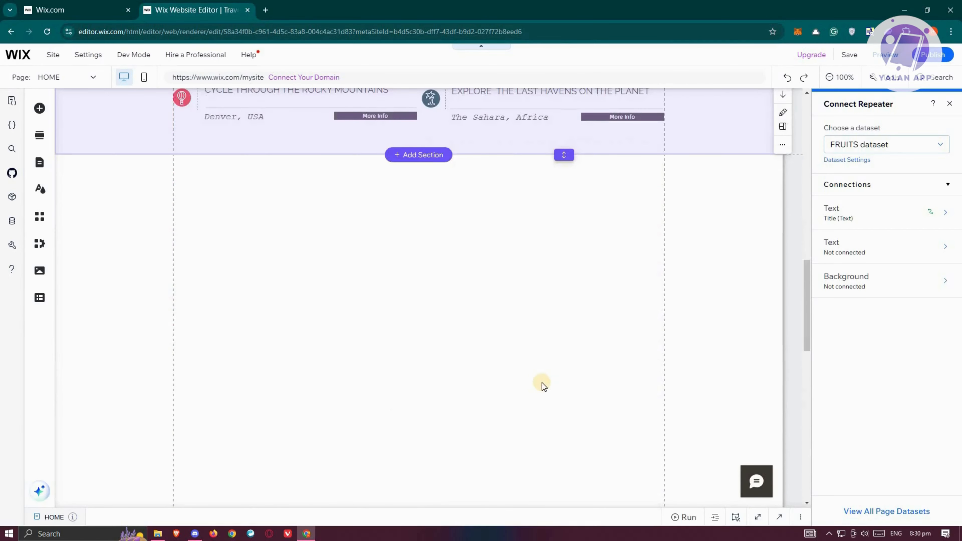
scroll(546, 378, up, 2)
scroll(530, 362, down, 1)
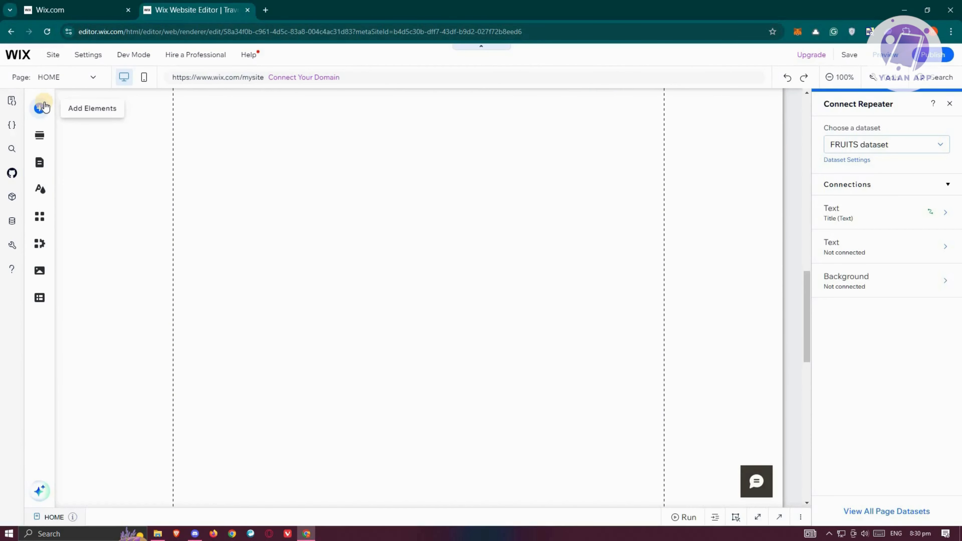
click(39, 108)
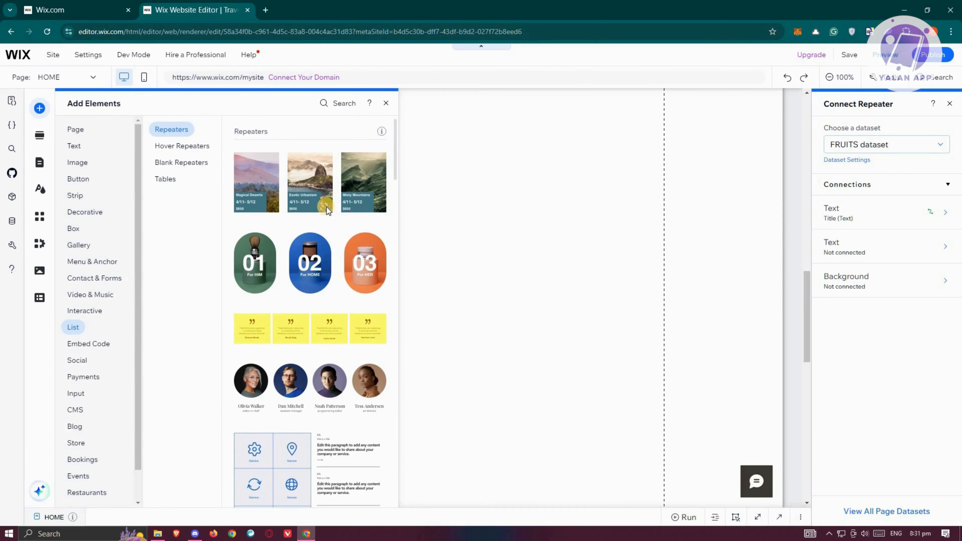
scroll(326, 207, down, 5)
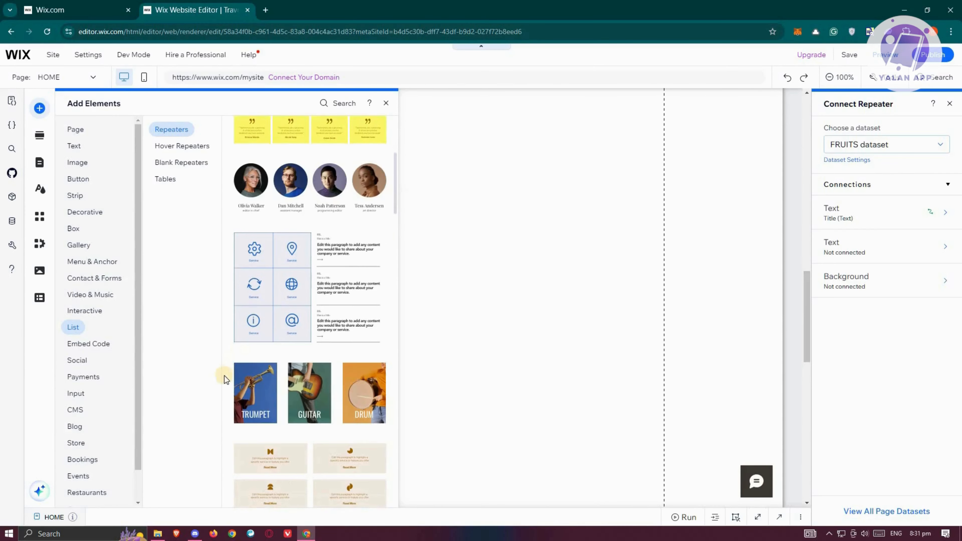
scroll(302, 322, up, 1)
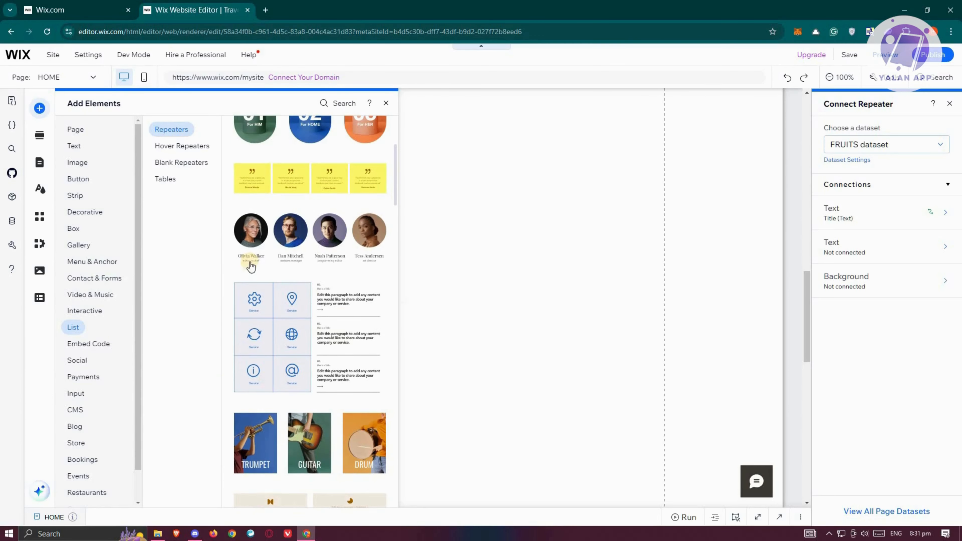
drag(279, 242, 292, 258)
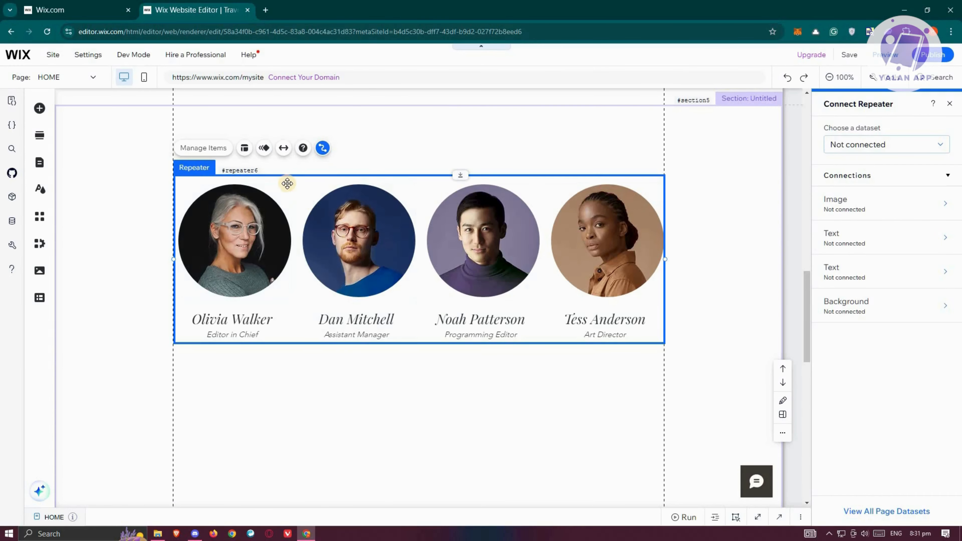
Look at the repeater's item list and the options available for Item 1.
click(202, 149)
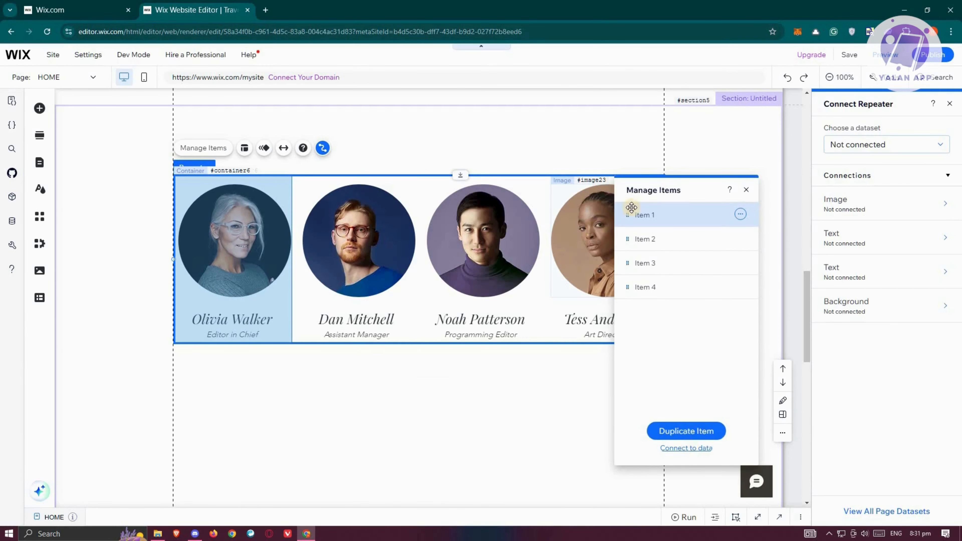
click(741, 218)
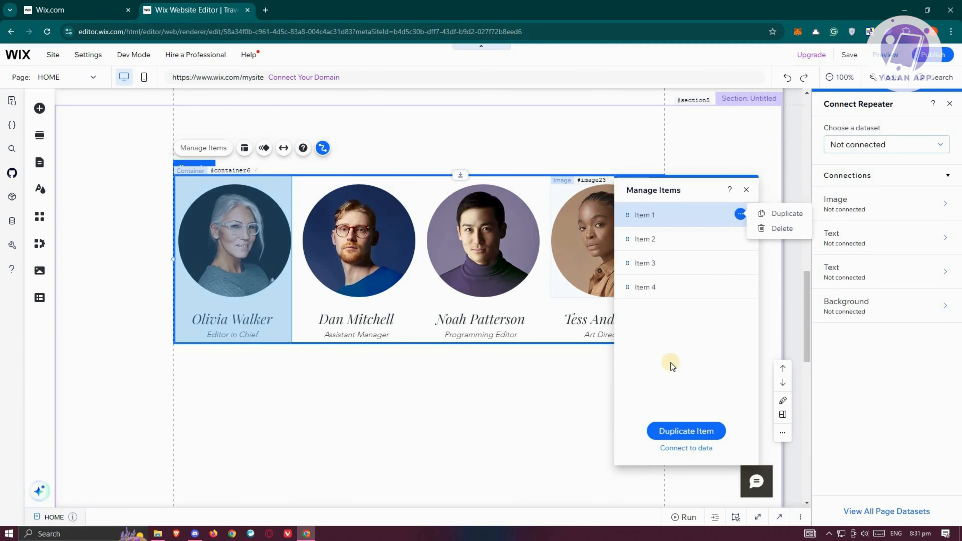
click(647, 219)
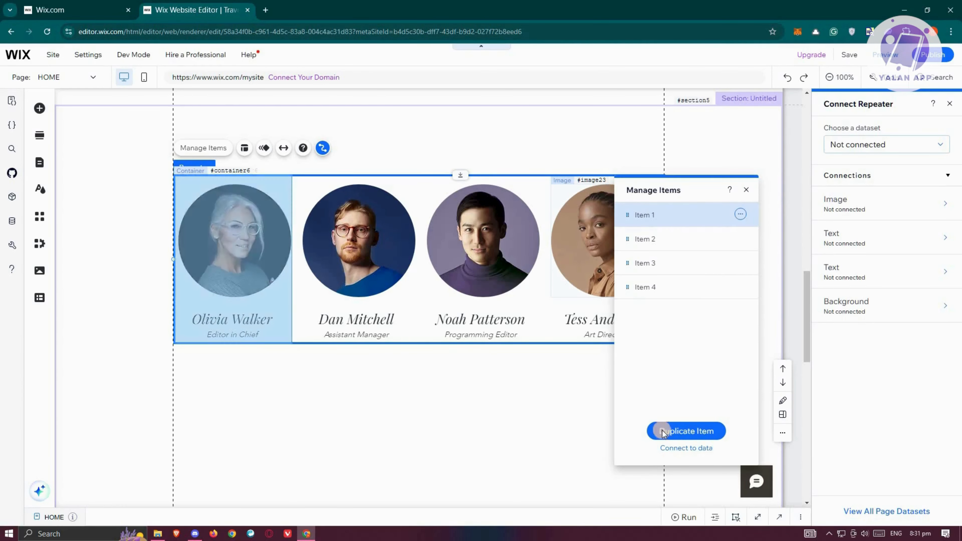
Connect the repeater's image to the FRUITS dataset, using the Image field as its source.
click(703, 449)
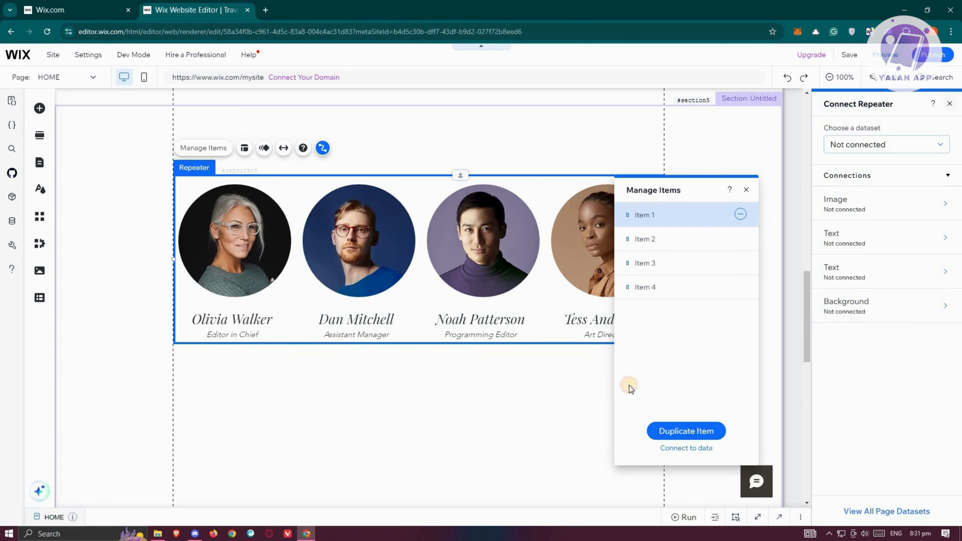
click(688, 449)
click(909, 205)
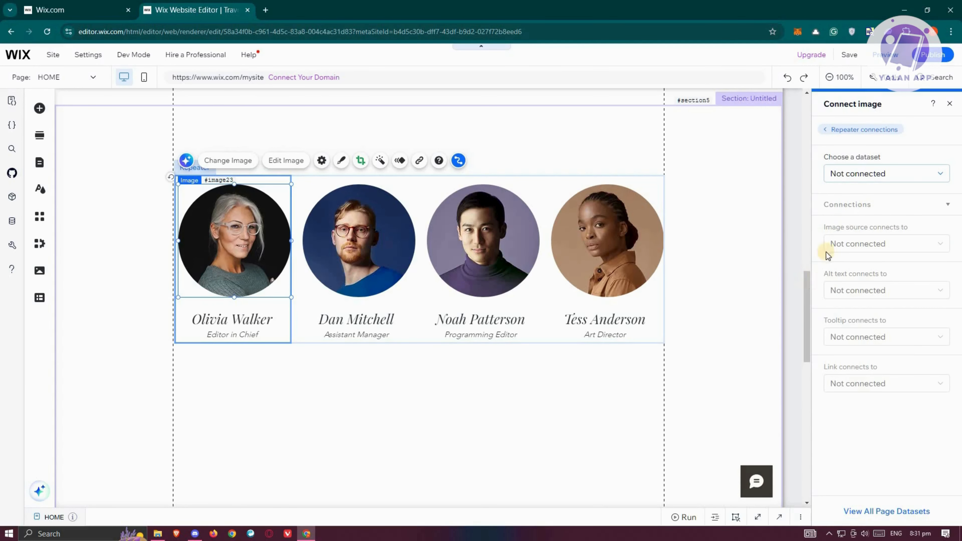
click(896, 175)
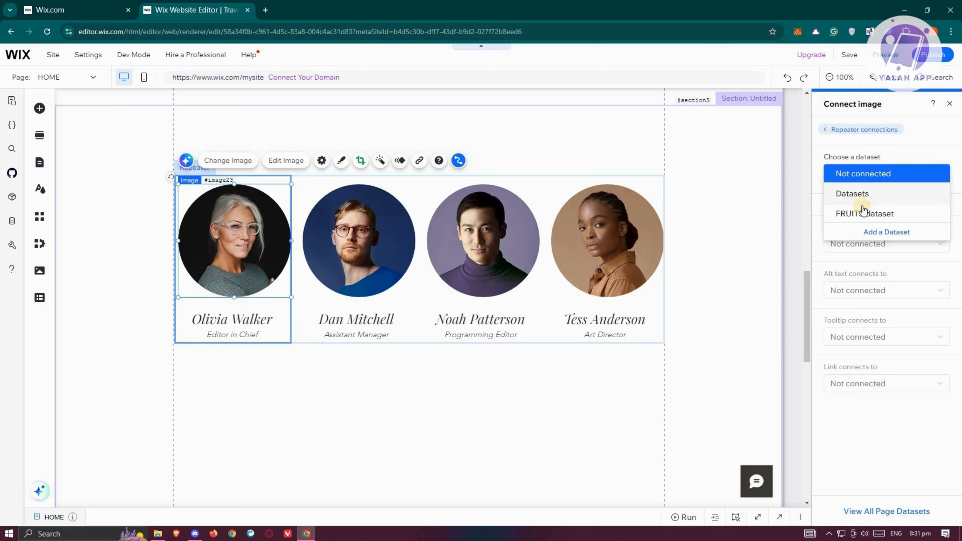
click(861, 216)
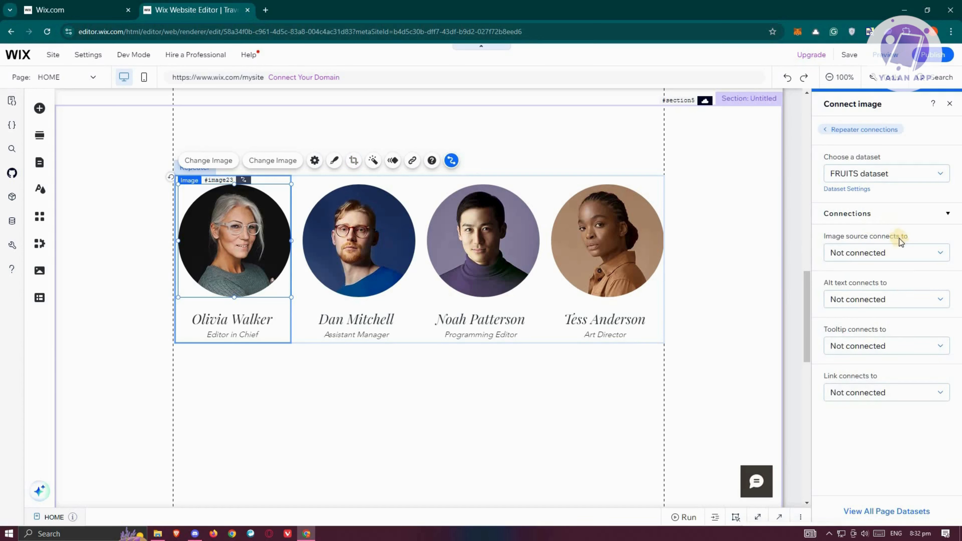
click(909, 252)
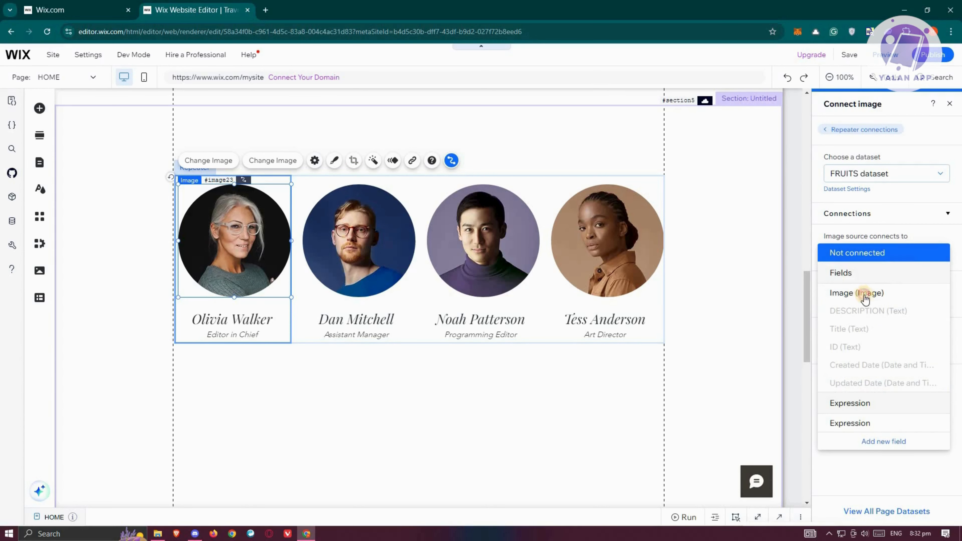
click(865, 298)
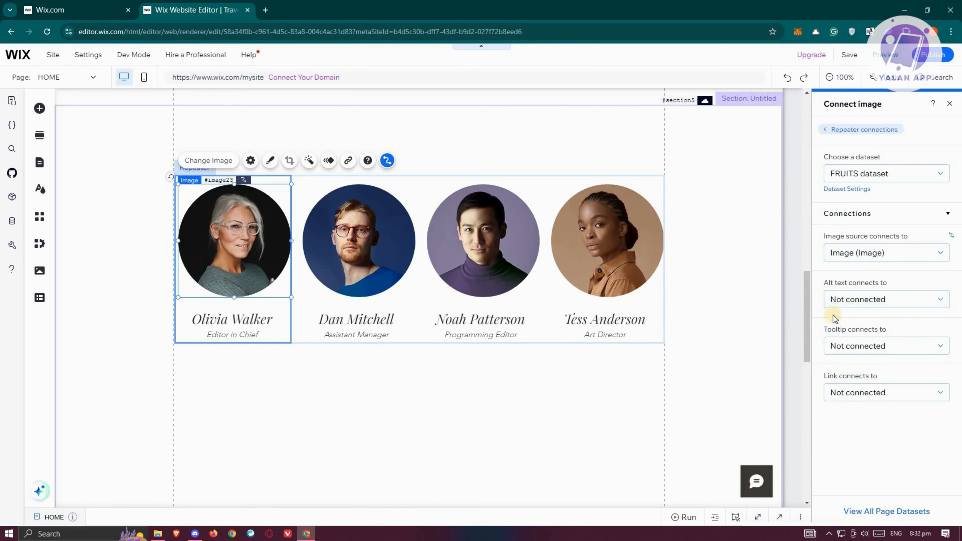
Connect the repeater image's alt text to the Title field and return to the repeater's connections.
click(890, 301)
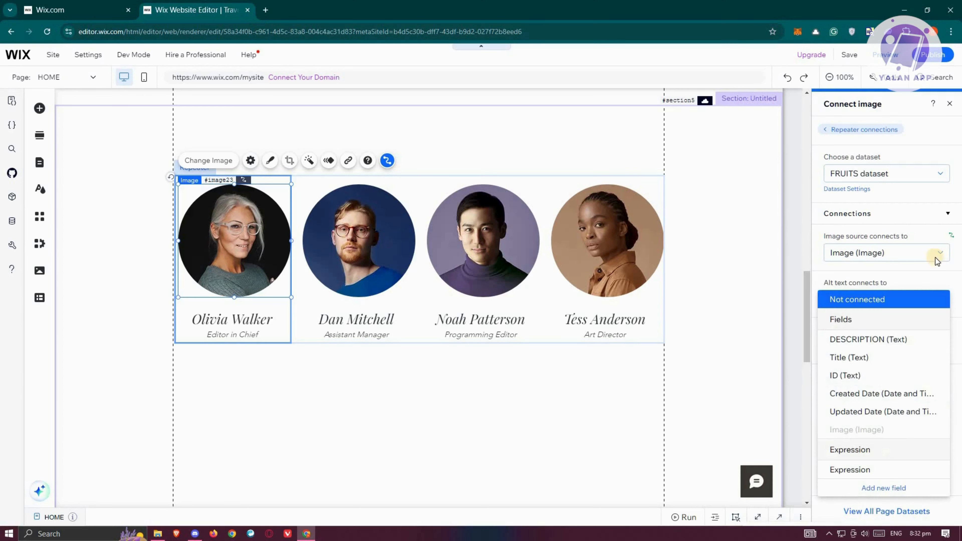
click(893, 303)
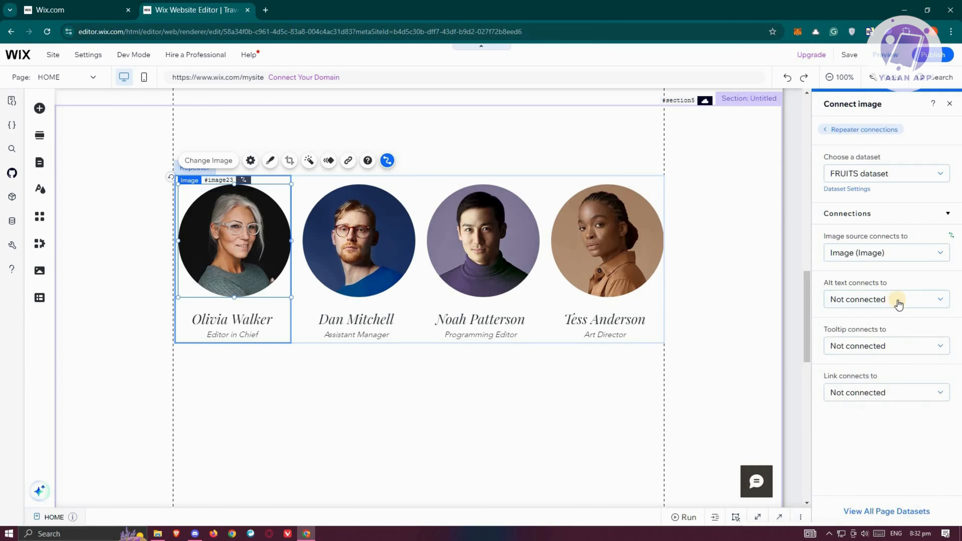
click(896, 301)
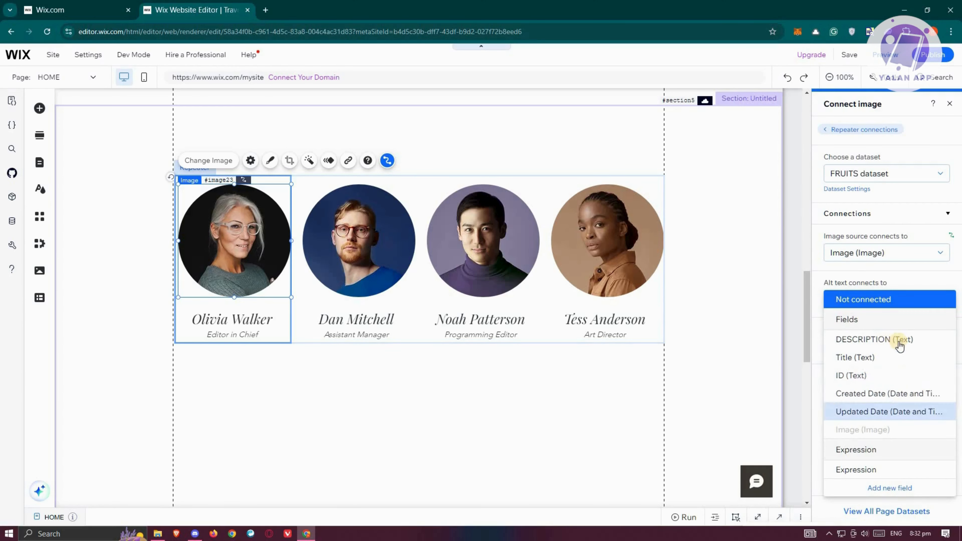
click(871, 358)
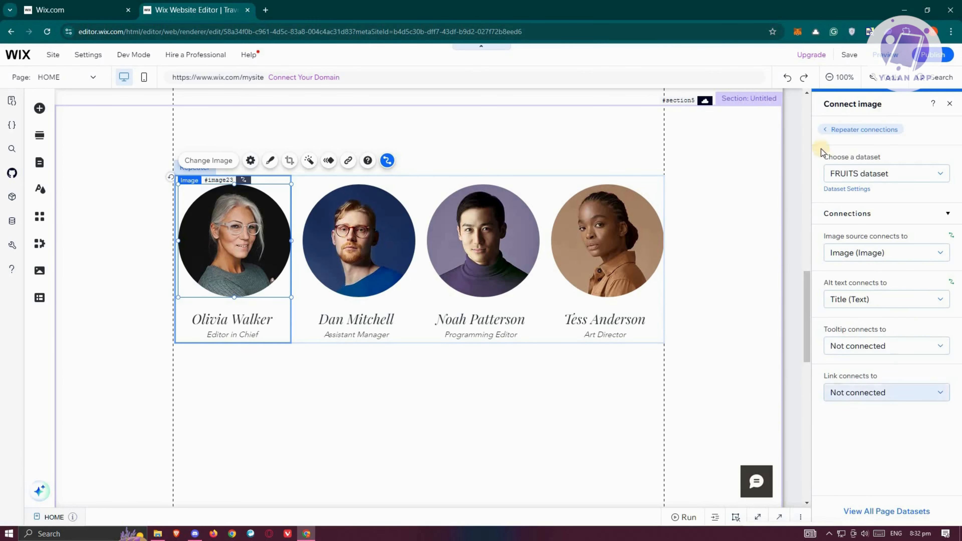
click(826, 130)
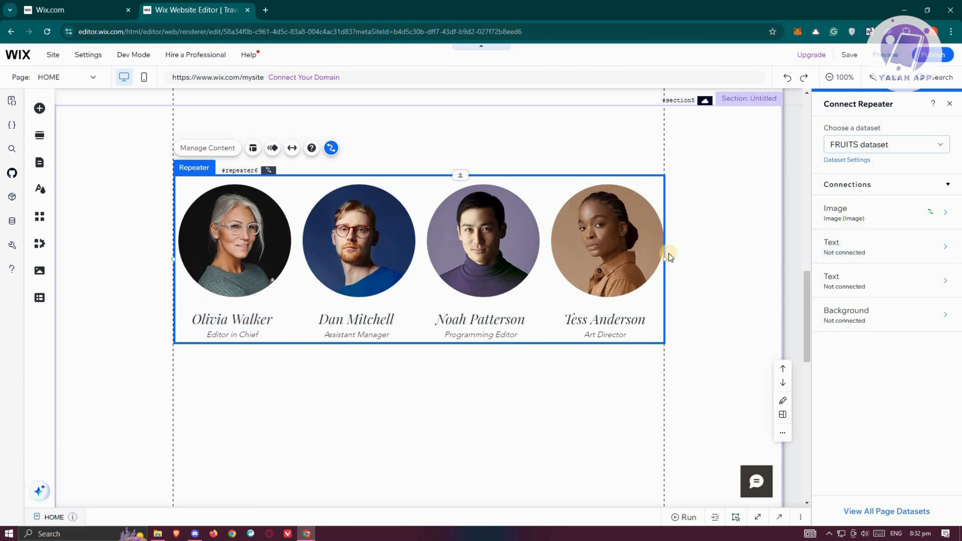
Connect the repeater's name text to the Title field of the FRUITS dataset and return to the repeater's connections.
click(854, 246)
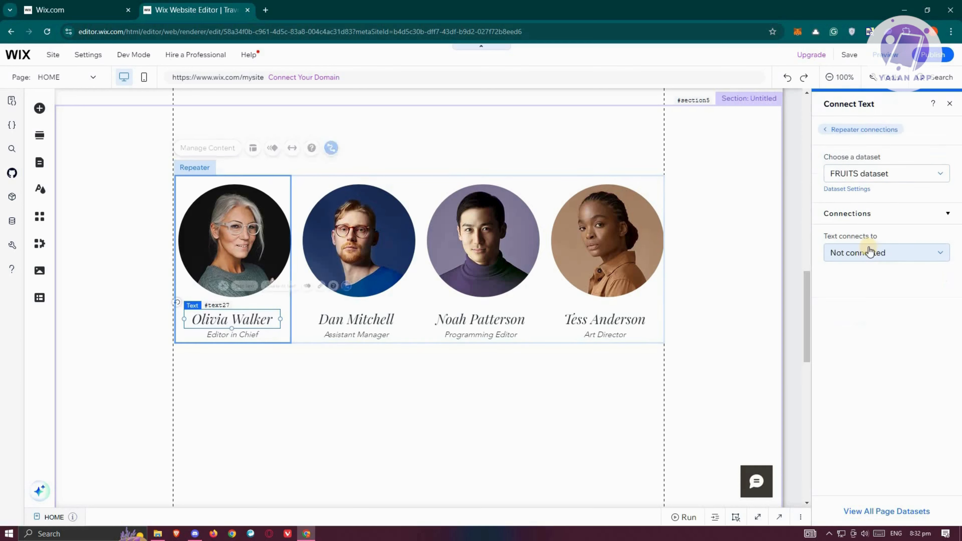
click(892, 261)
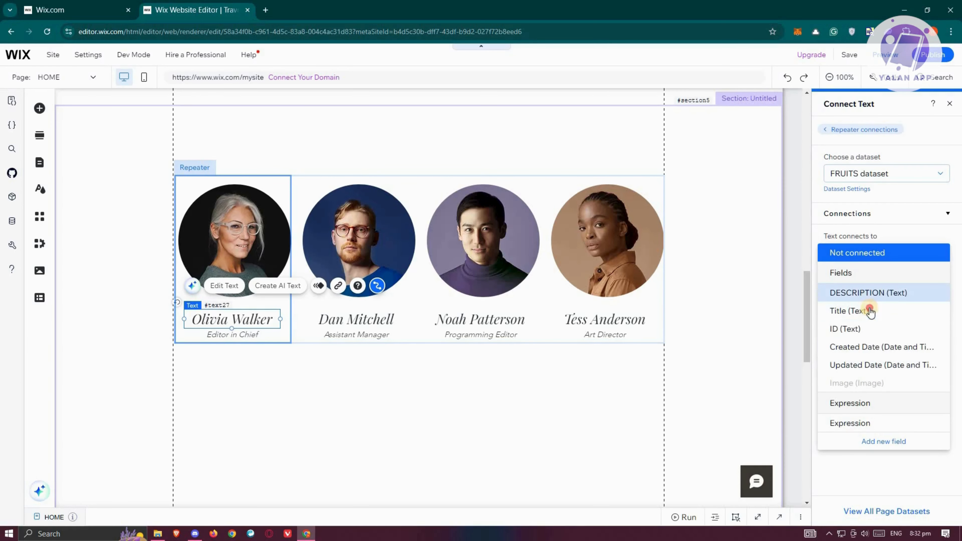
click(903, 314)
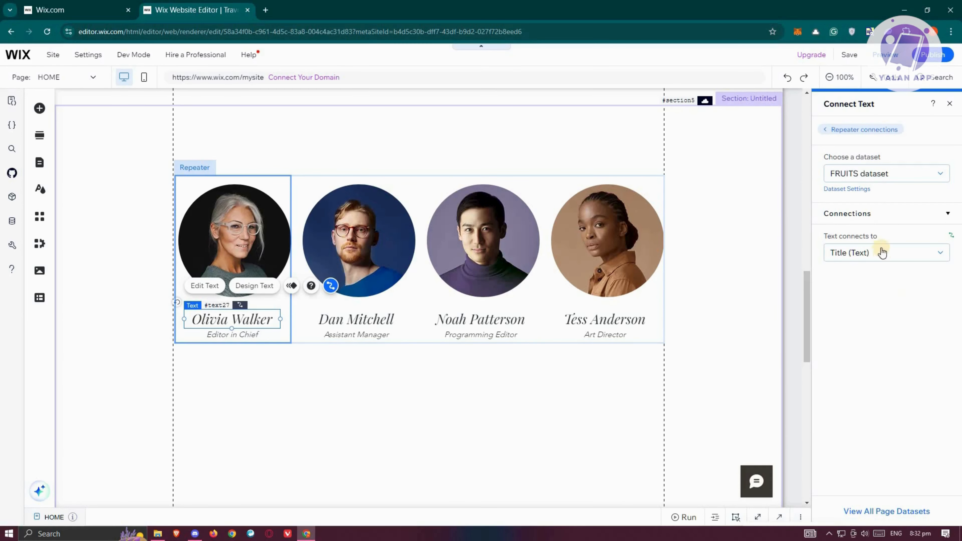
click(832, 131)
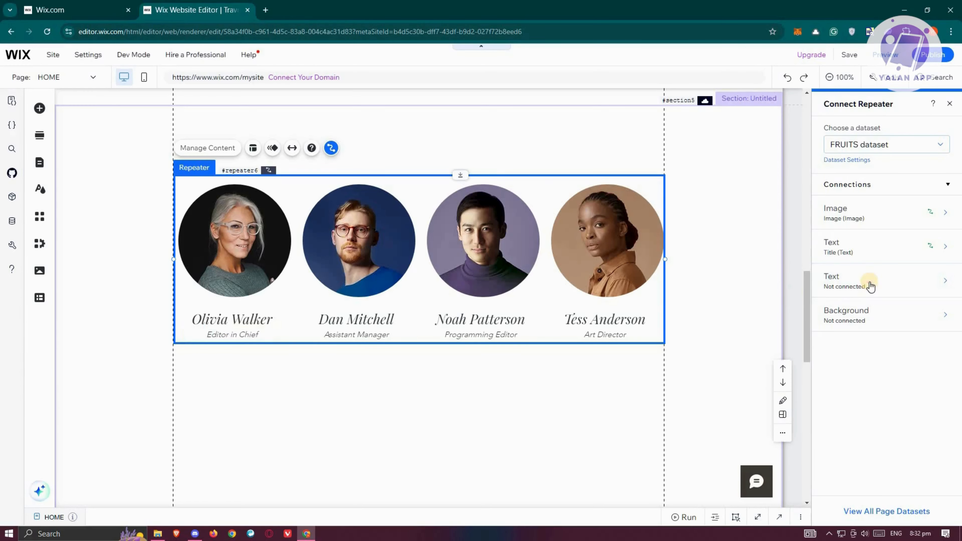
Connect the repeater's job title text to the DESCRIPTION field of the FRUITS dataset.
click(887, 280)
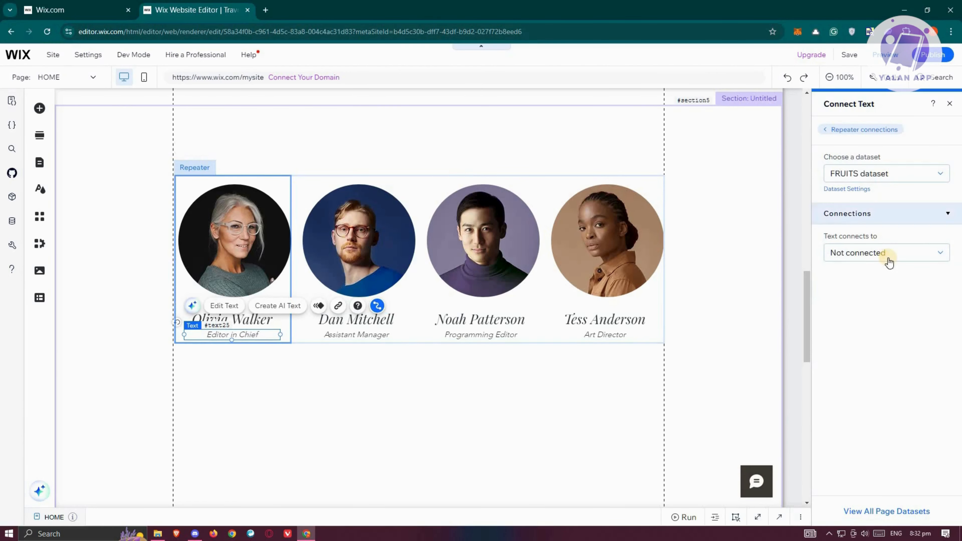
click(897, 174)
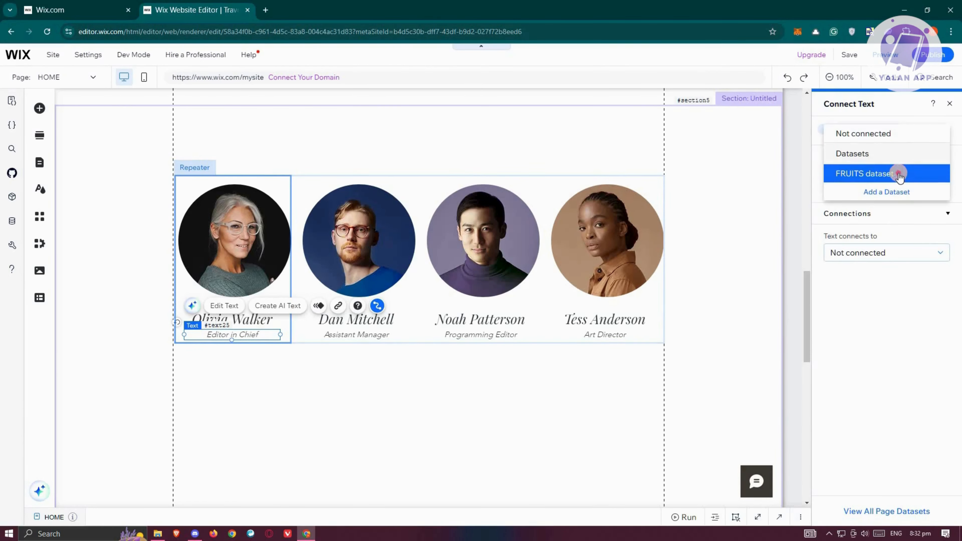
click(867, 174)
click(879, 253)
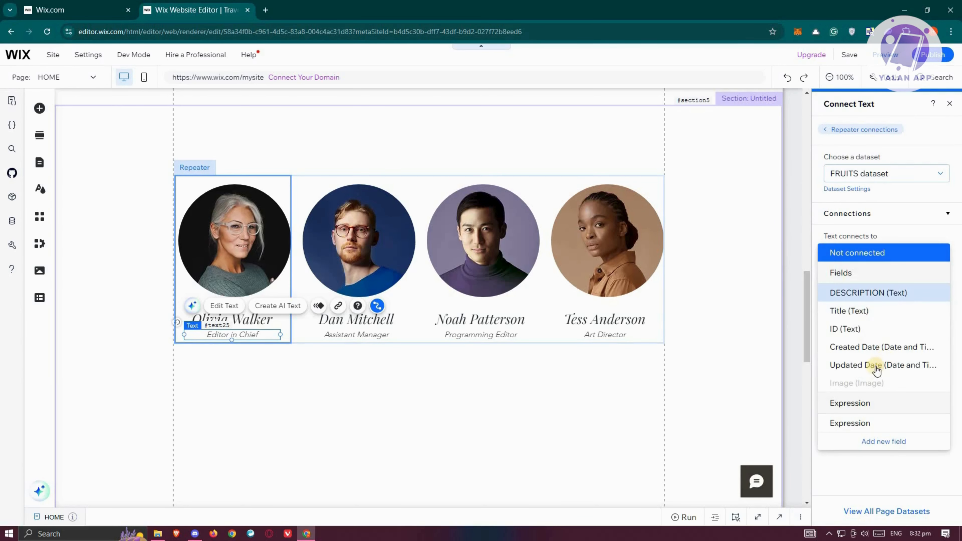
click(871, 293)
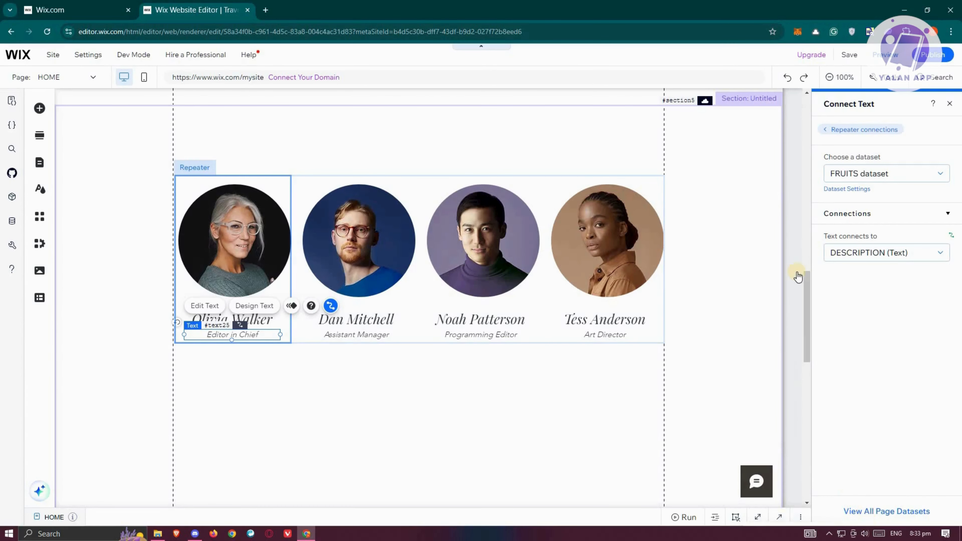
click(887, 511)
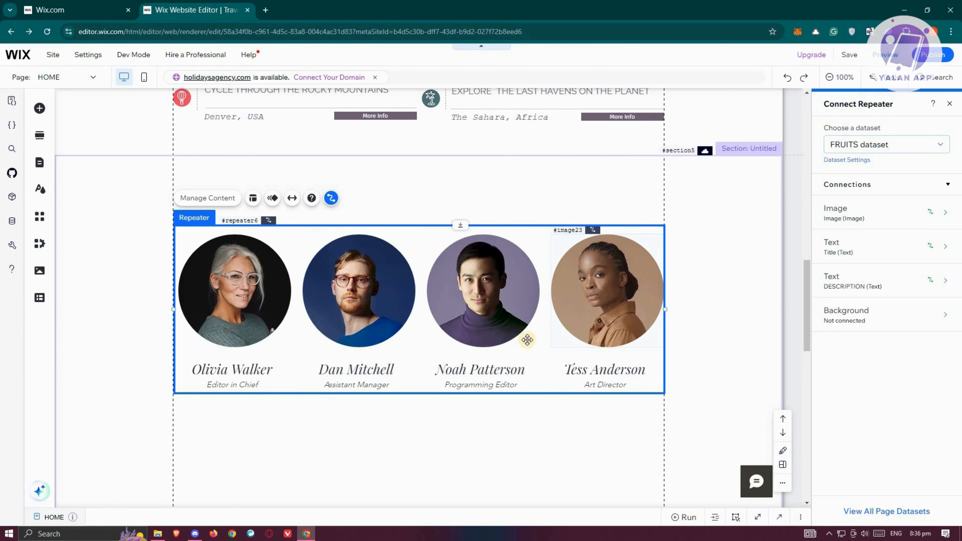
Preview the HOME page to check the repeater's images, titles and descriptions, and return to the editor.
click(894, 60)
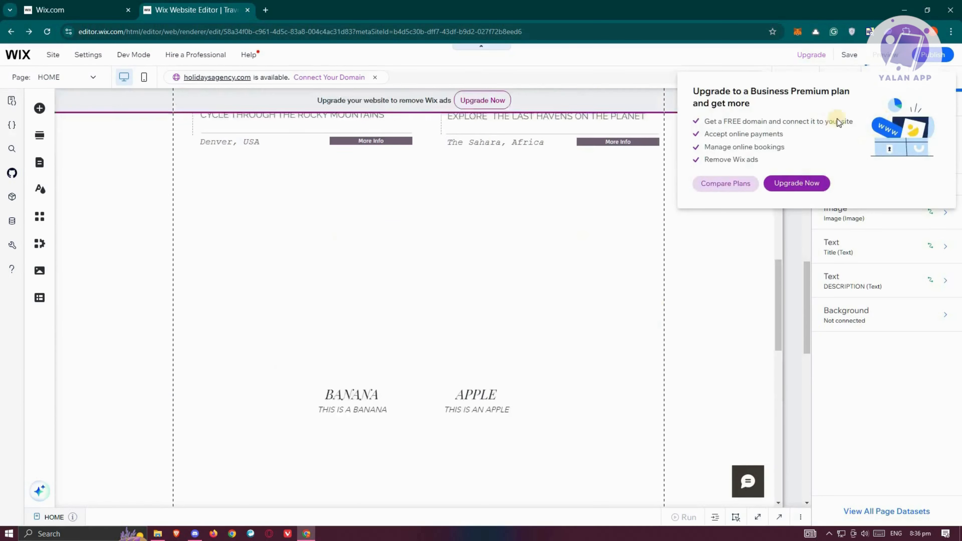
scroll(664, 274, down, 3)
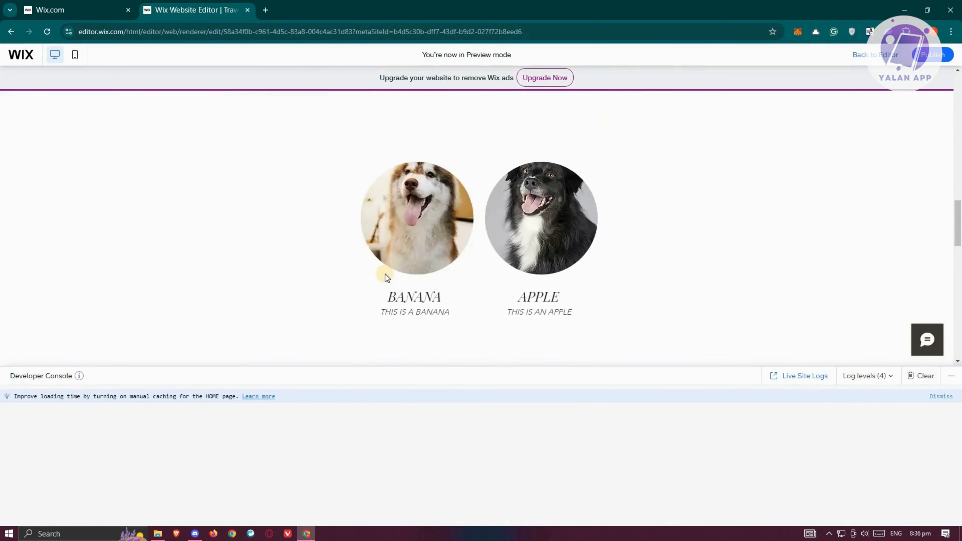
triple_click(454, 286)
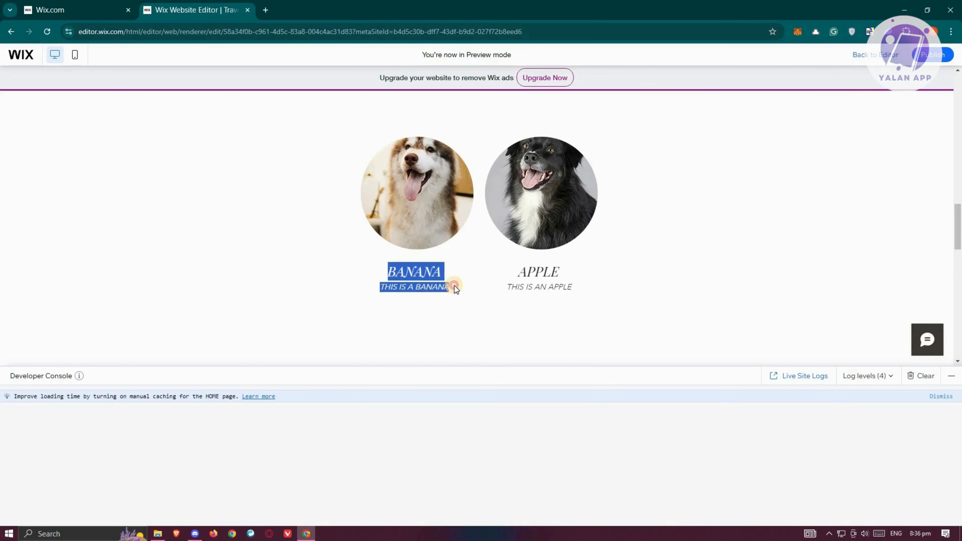
triple_click(588, 292)
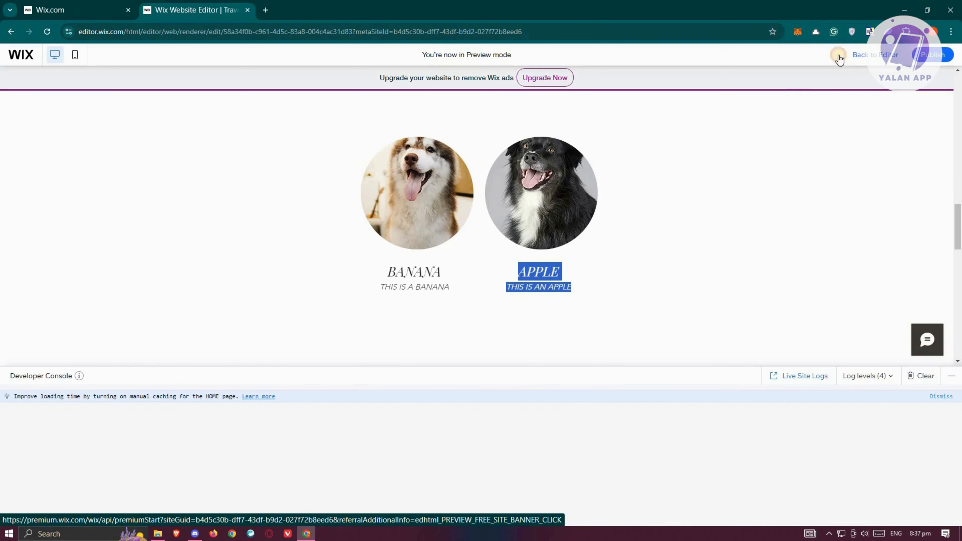
click(877, 56)
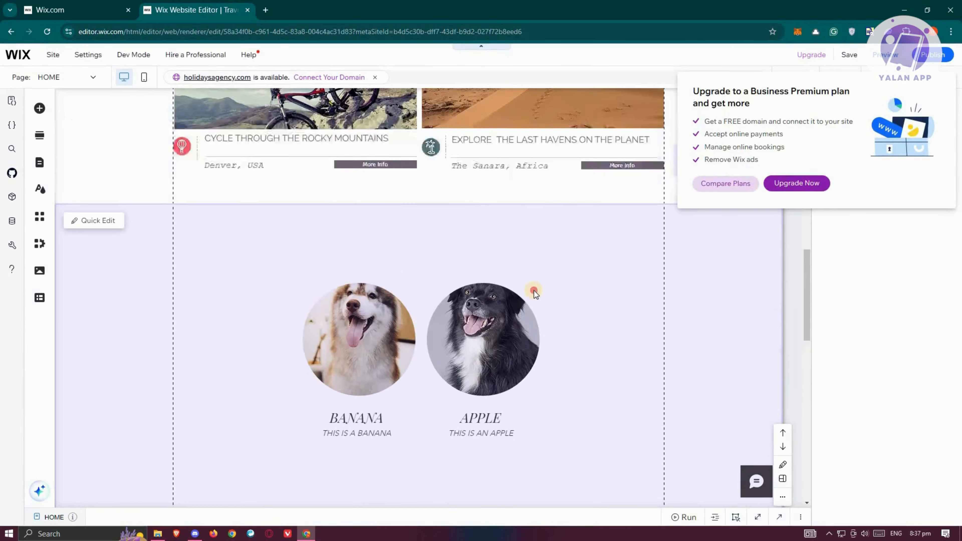
click(534, 291)
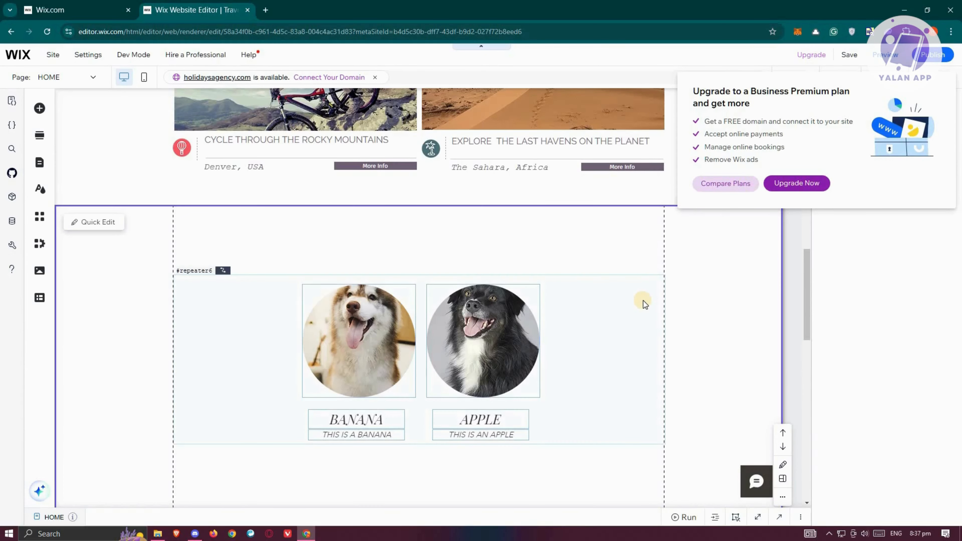